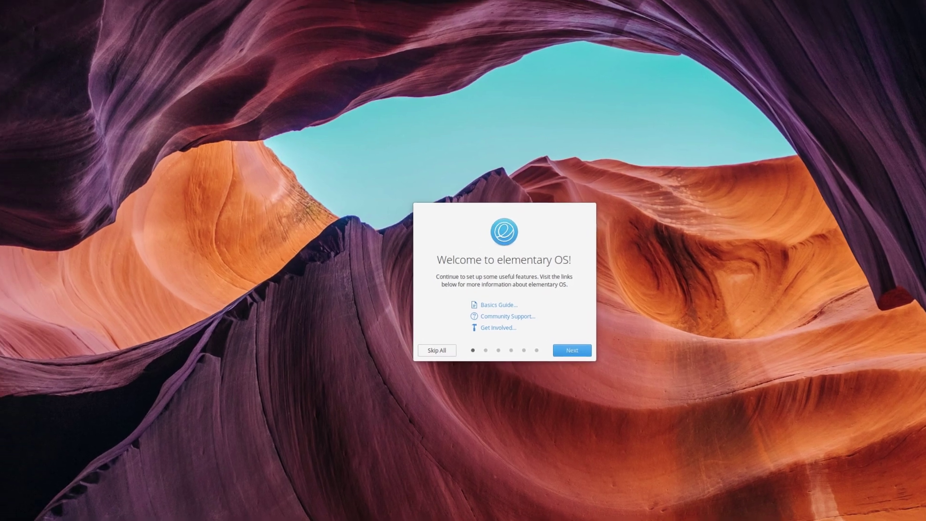
Look through both pages of the applications launcher, then check the session and power options
click(29, 6)
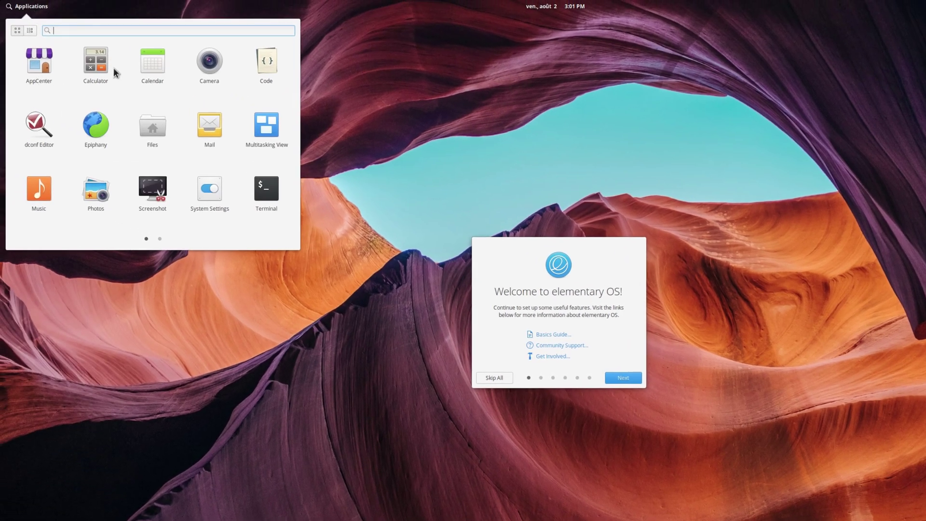
click(160, 238)
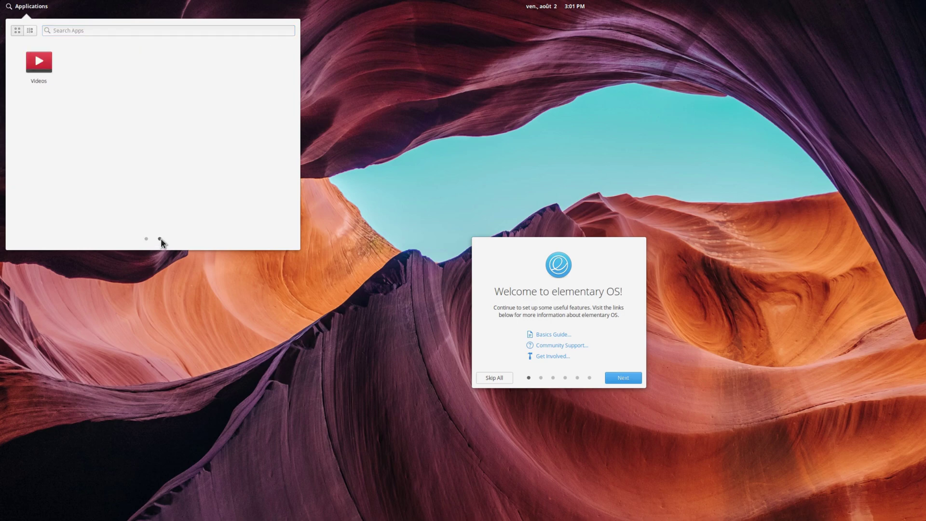
click(146, 238)
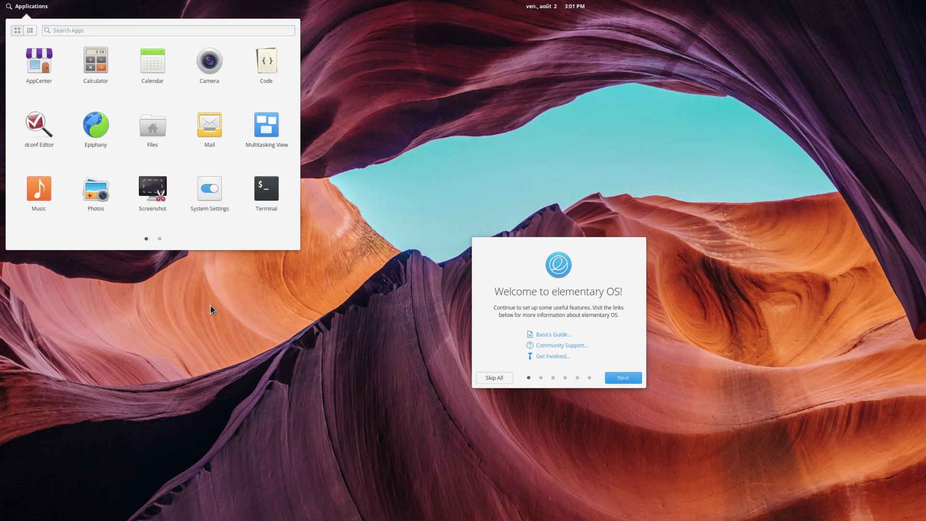
click(223, 307)
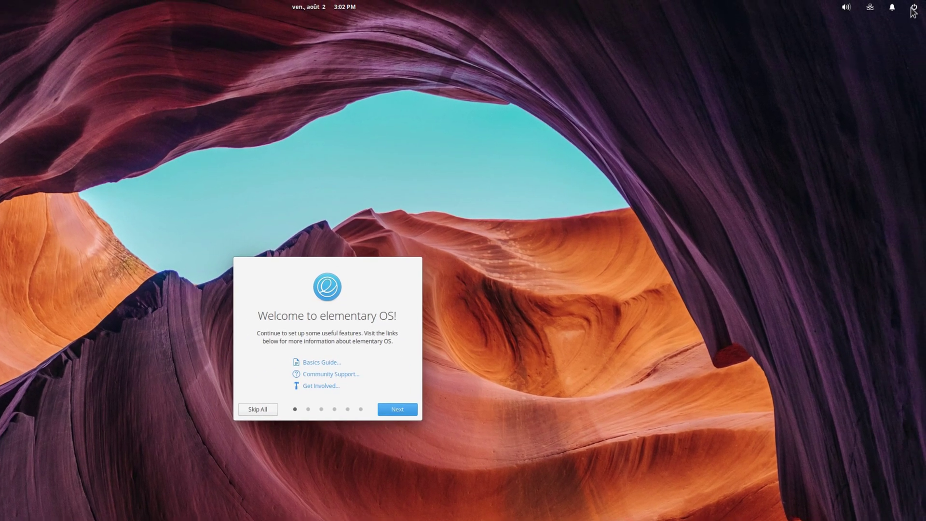
click(914, 7)
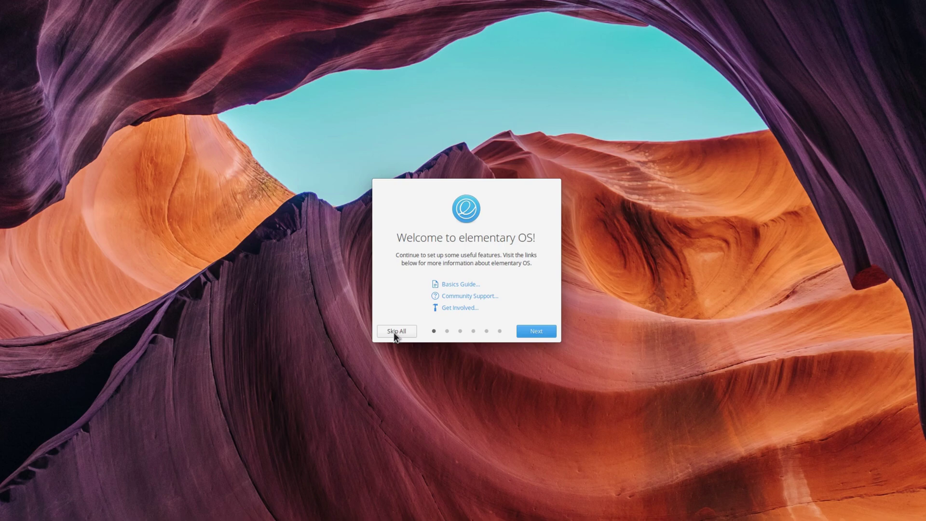
Skip to the final onboarding page, go back to the start, and switch Location Services off
click(401, 331)
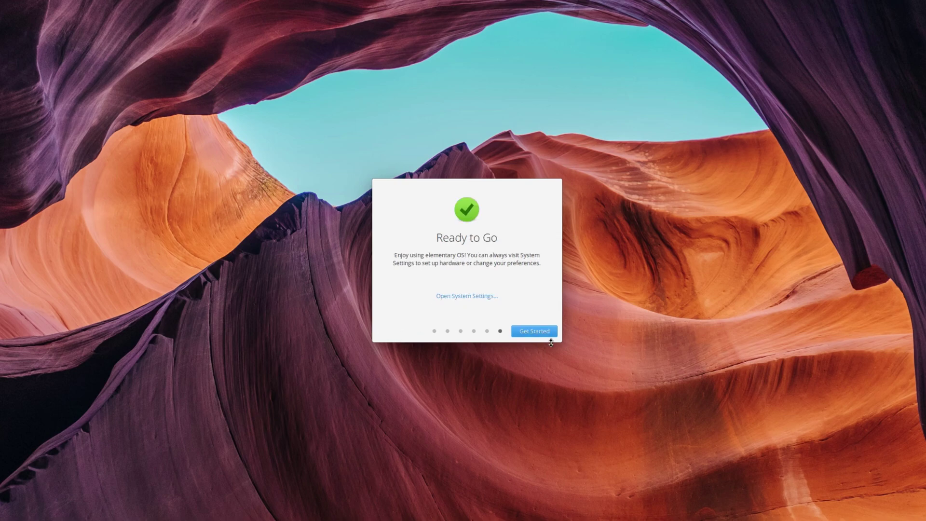
click(434, 332)
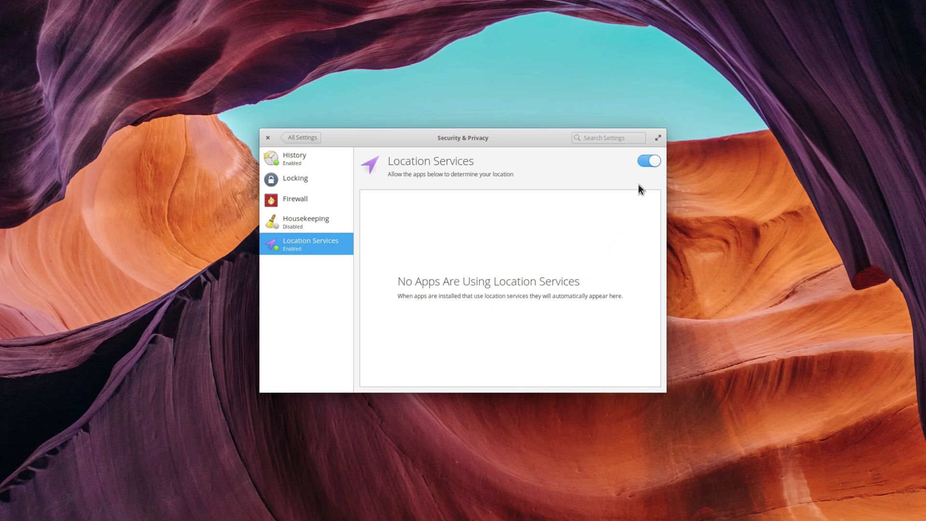
click(657, 164)
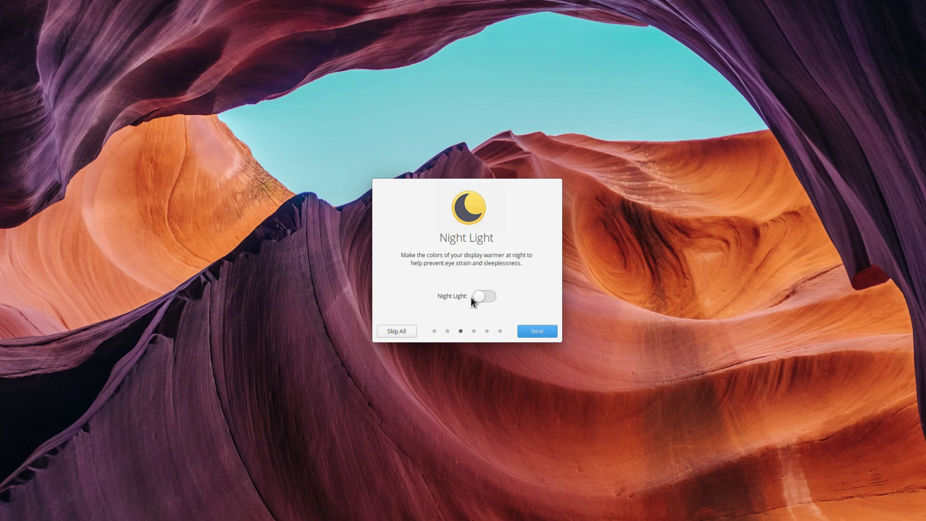
Switch Night Light on and, after trying a Manual start time, keep the Sunset to Sunrise schedule
click(480, 296)
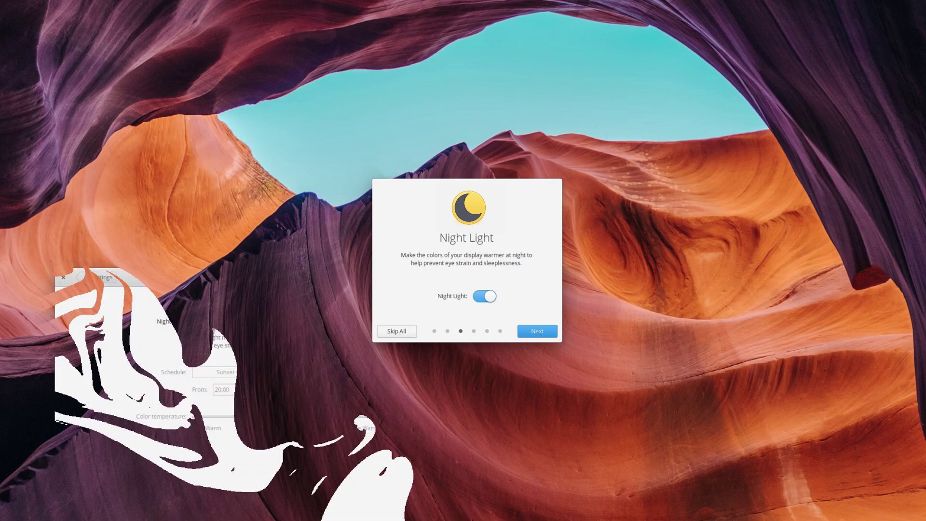
click(311, 375)
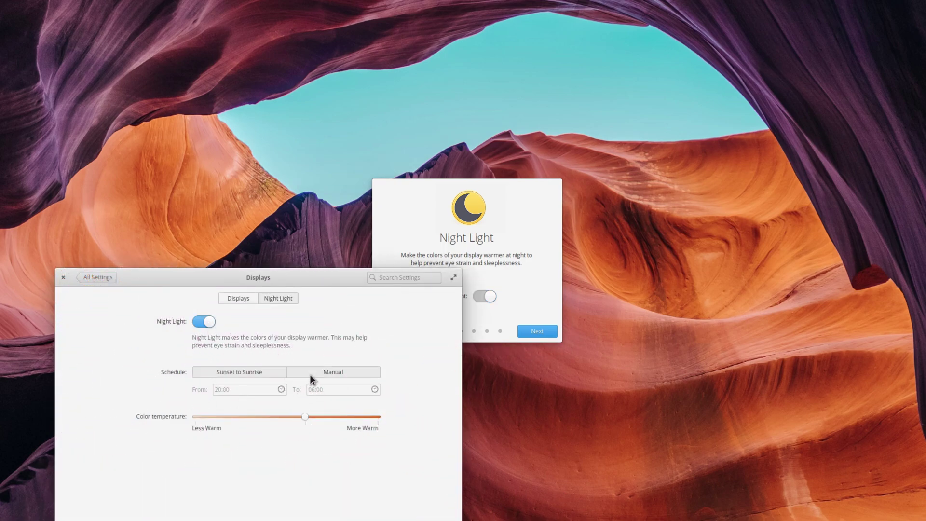
click(282, 390)
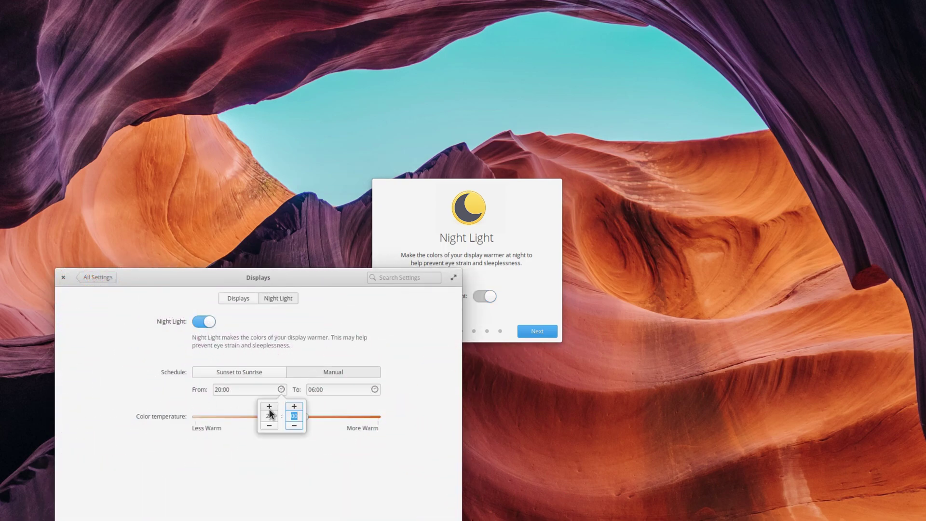
click(259, 374)
click(259, 374)
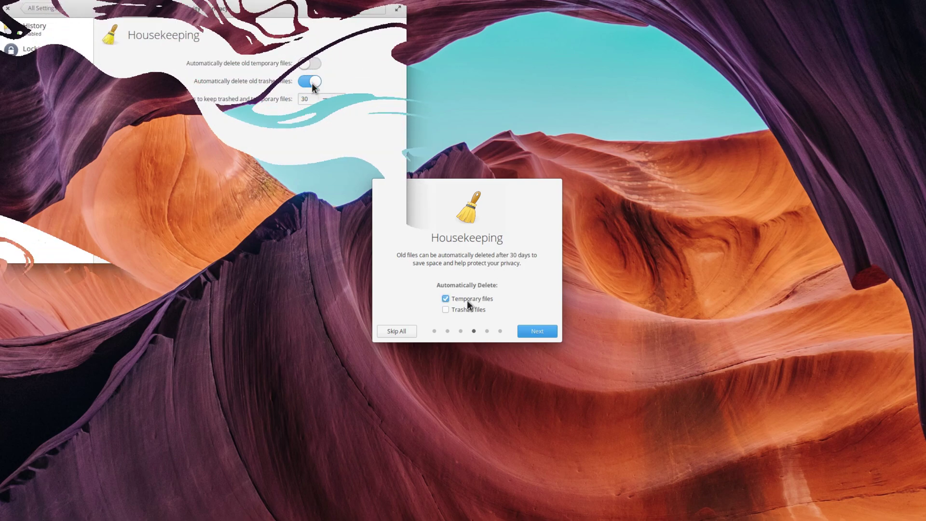
Enable automatic deletion of old trashed and temporary files, then browse AppCenter's Home page
click(311, 82)
click(318, 61)
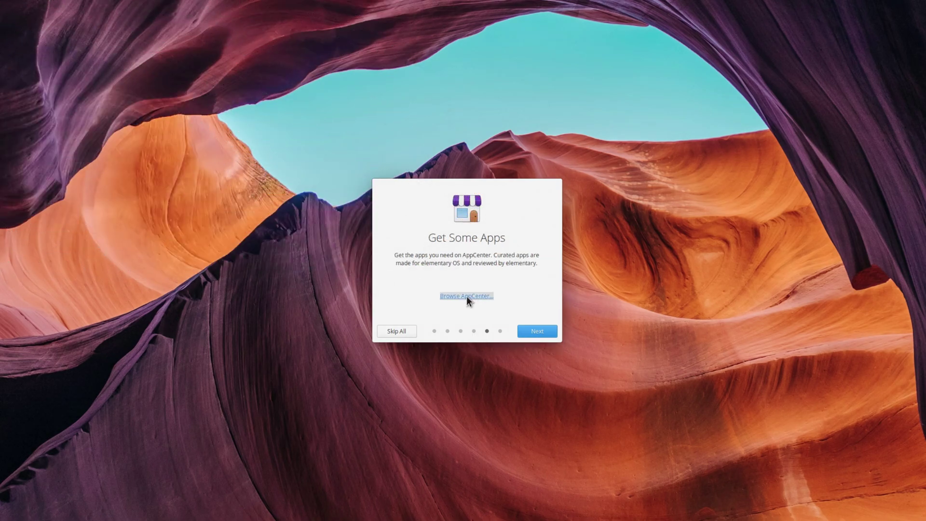
click(466, 296)
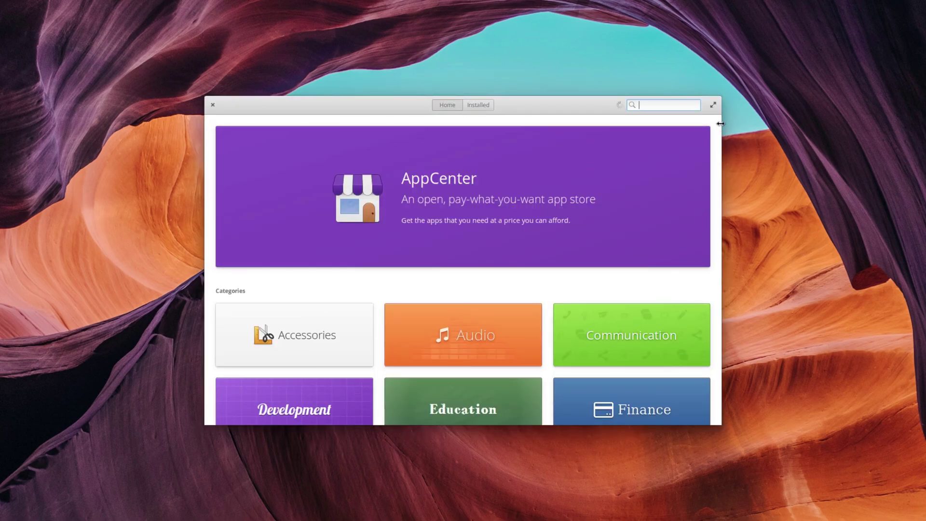
scroll(705, 174, down, 7)
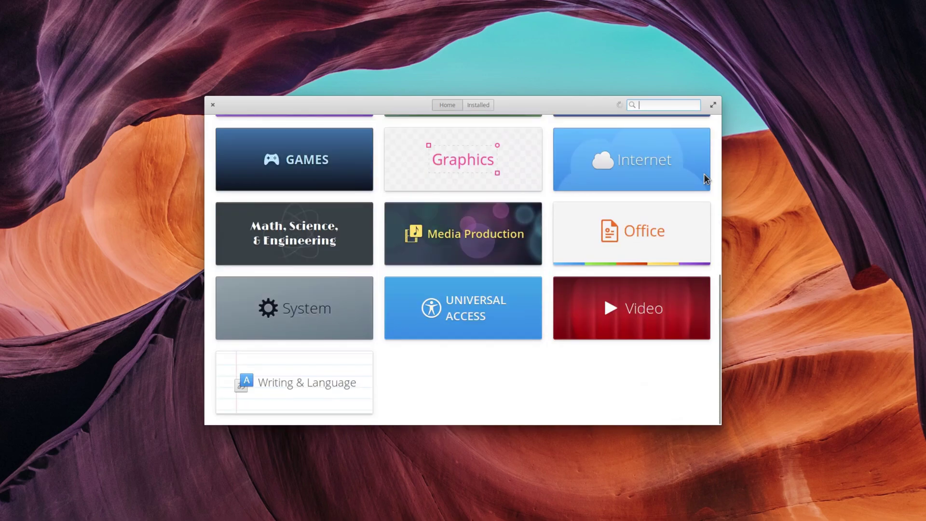
scroll(698, 180, up, 7)
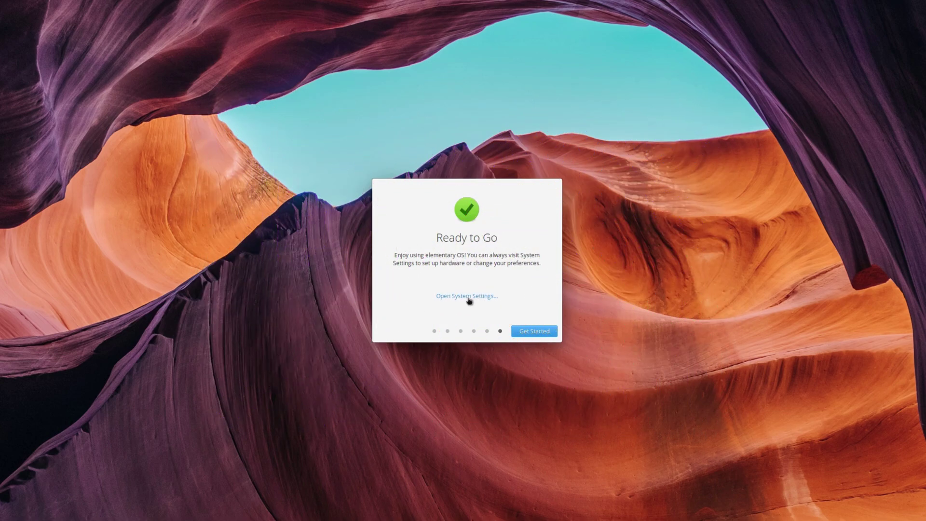
click(467, 296)
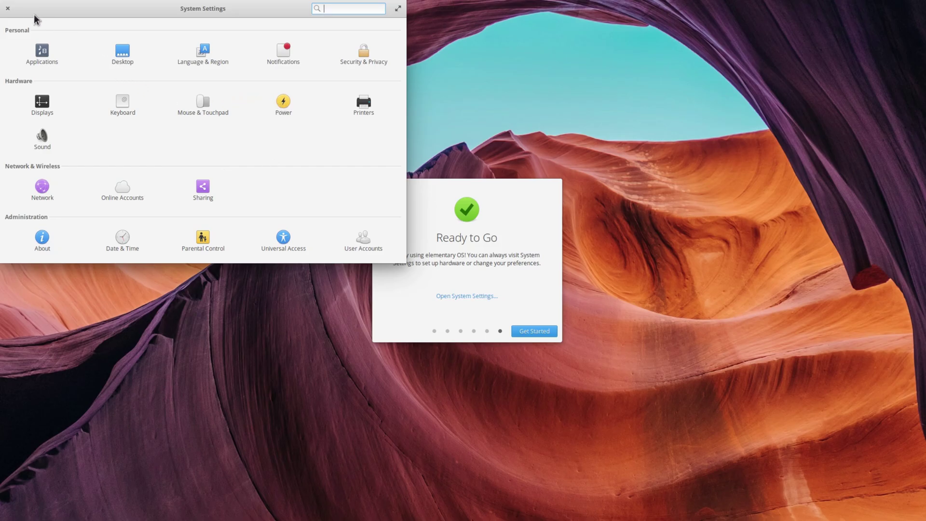
click(8, 9)
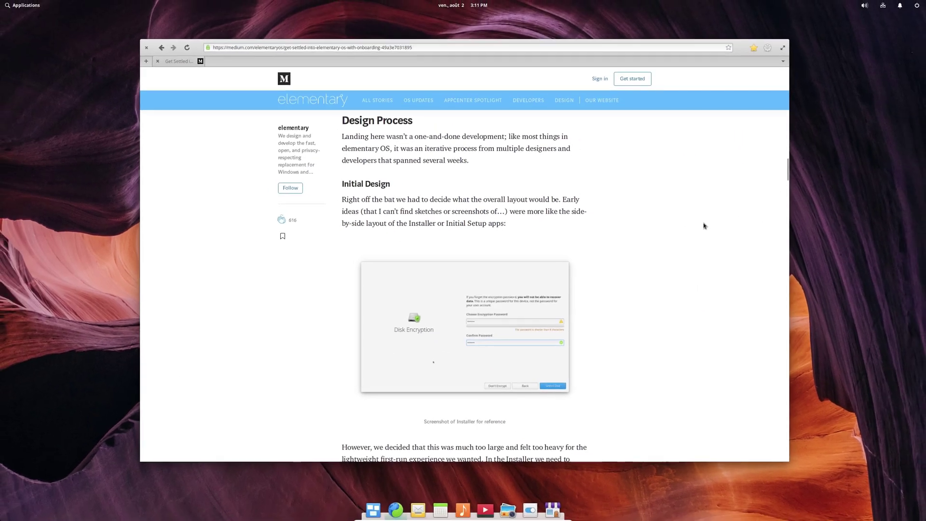
Scroll the Medium article past the Night Light and Housekeeping images to the Welcome/Ready to Go screenshots
scroll(738, 218, down, 2)
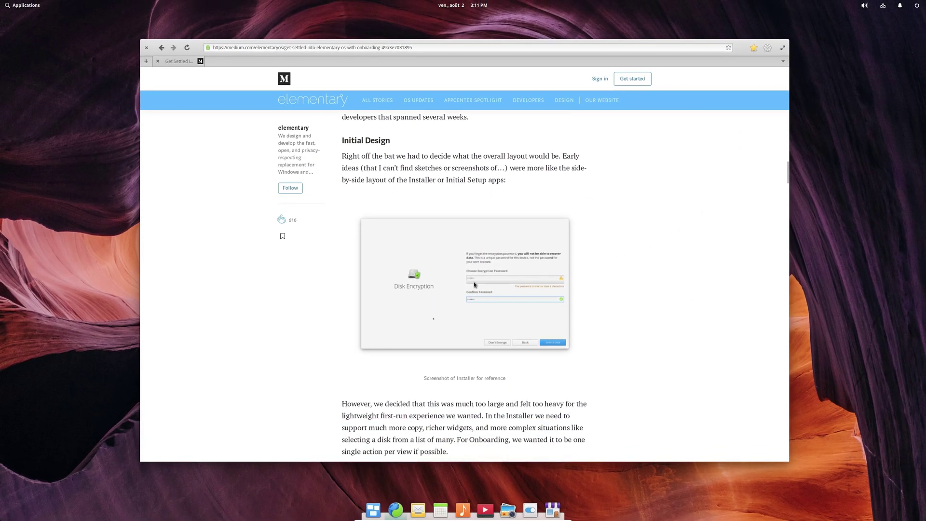
scroll(469, 280, down, 2)
scroll(468, 271, down, 4)
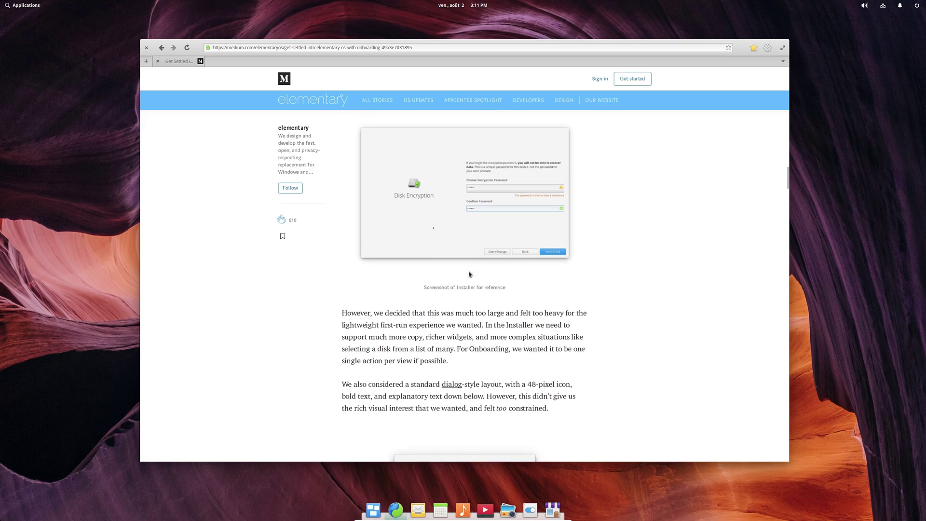
scroll(469, 271, down, 3)
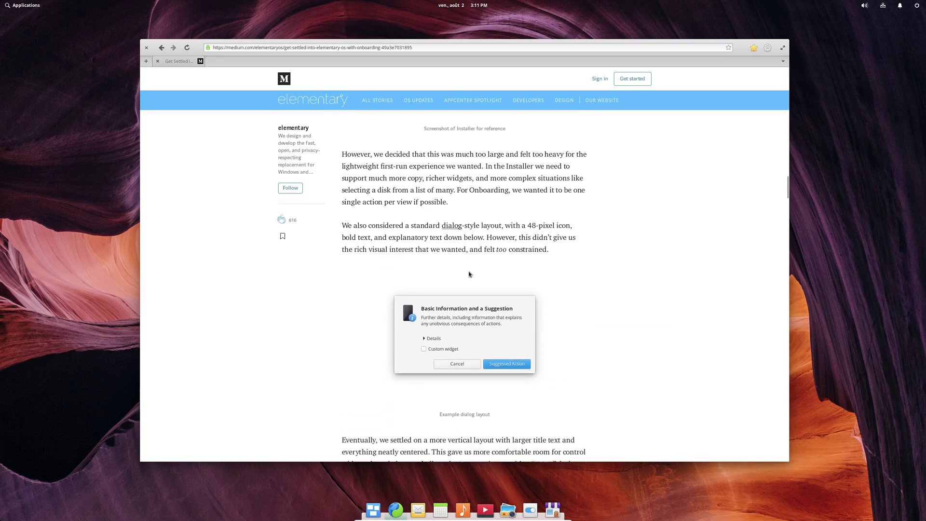
scroll(469, 273, down, 3)
scroll(469, 274, down, 2)
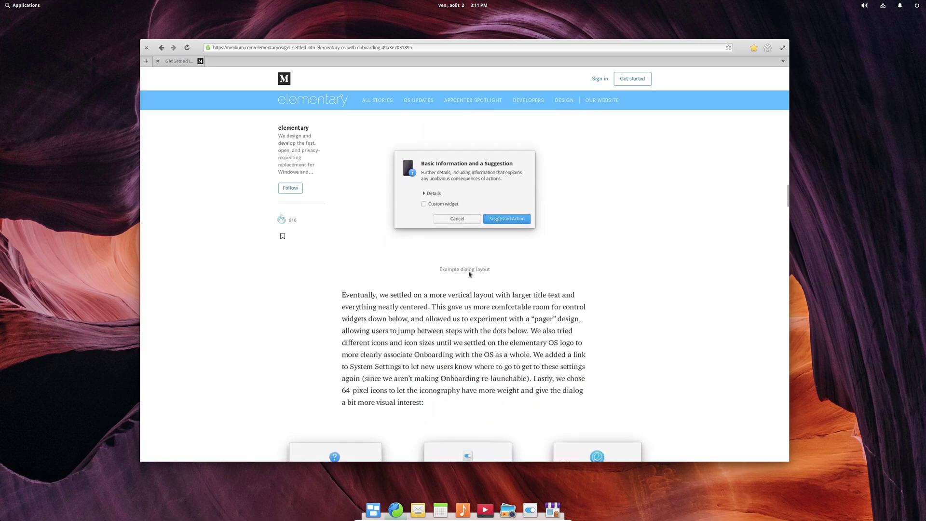
scroll(469, 274, down, 3)
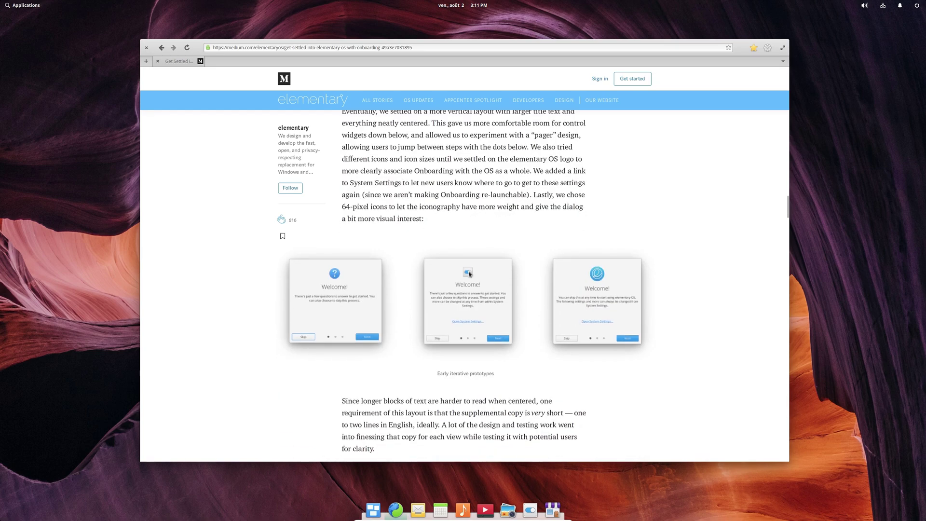
scroll(469, 273, down, 4)
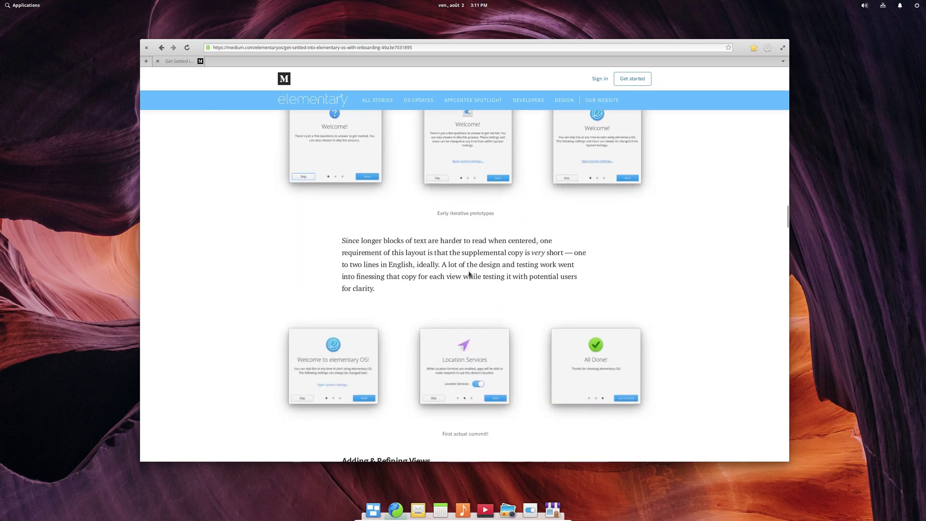
scroll(469, 274, down, 4)
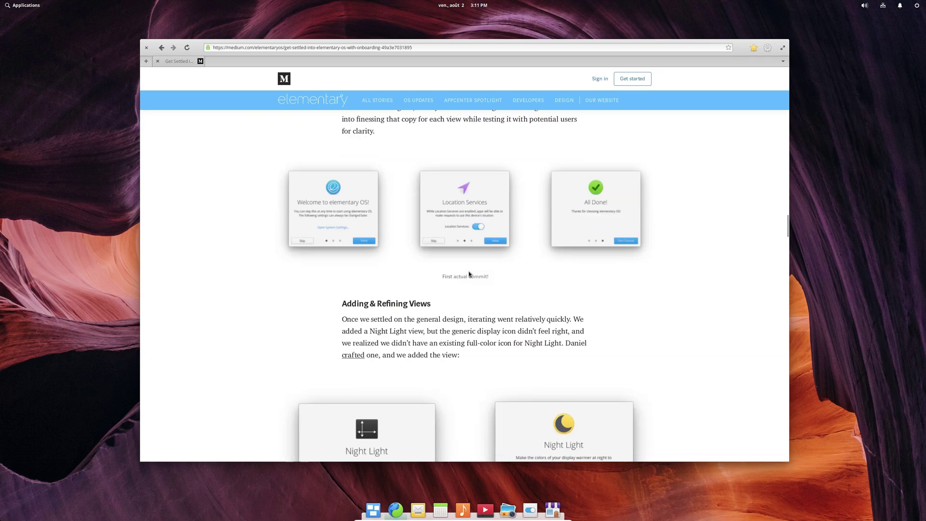
scroll(469, 272, down, 2)
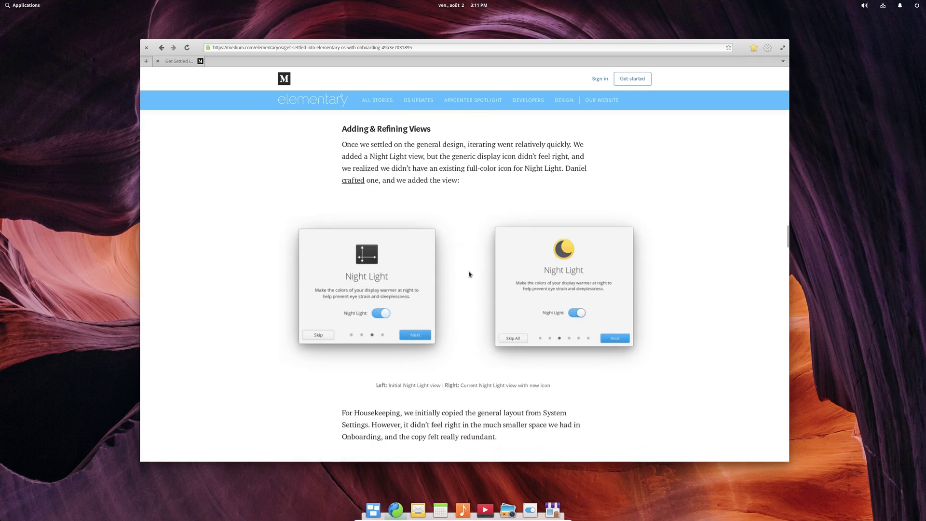
scroll(469, 274, down, 3)
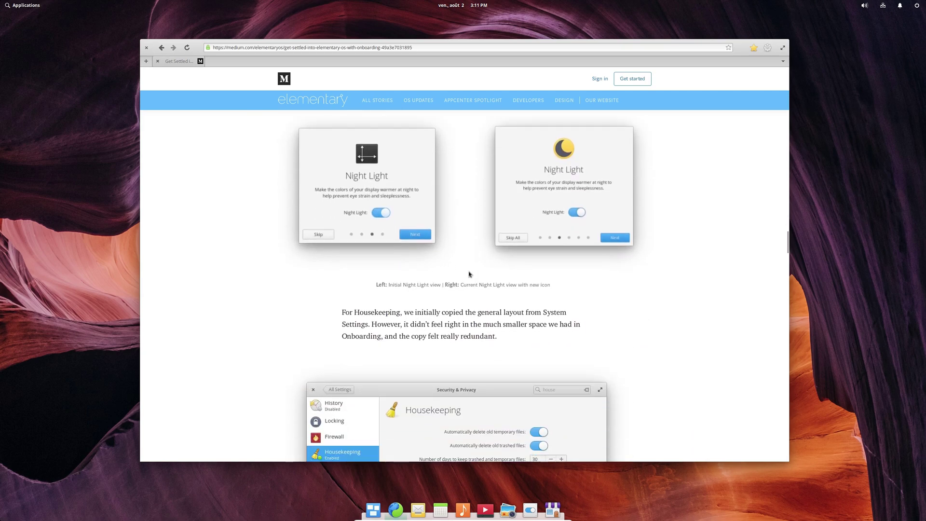
scroll(470, 272, down, 4)
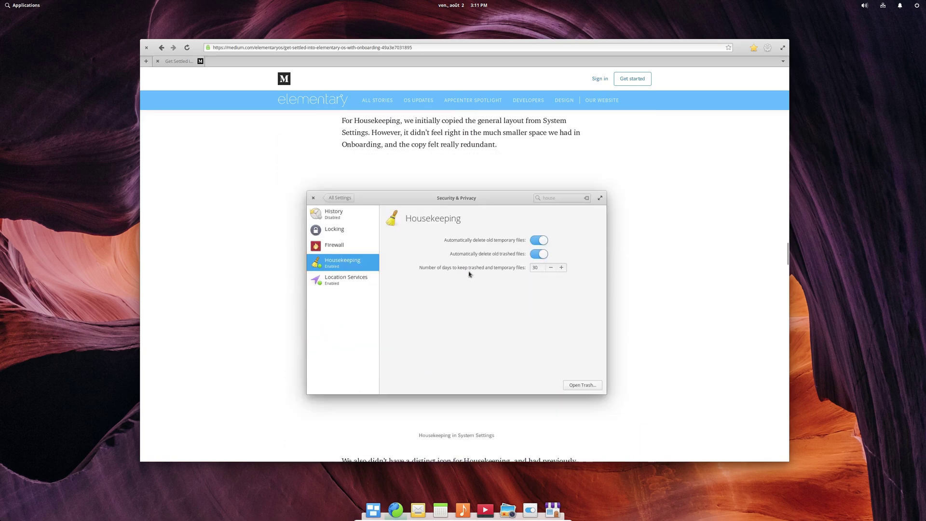
scroll(469, 274, down, 5)
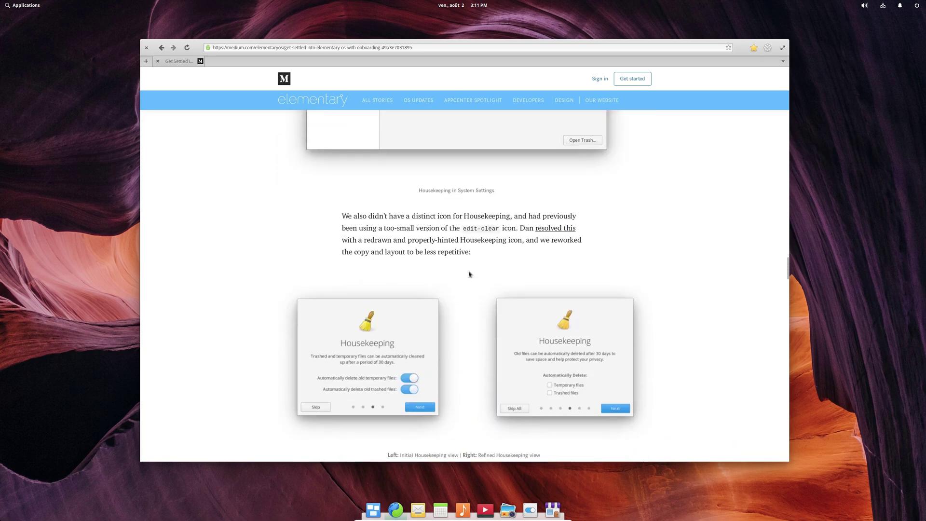
scroll(469, 274, down, 3)
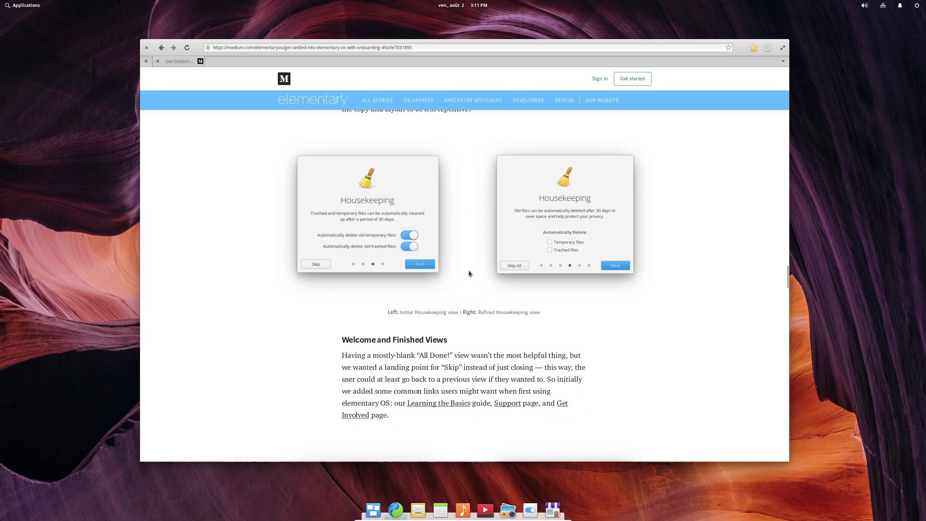
scroll(469, 273, down, 4)
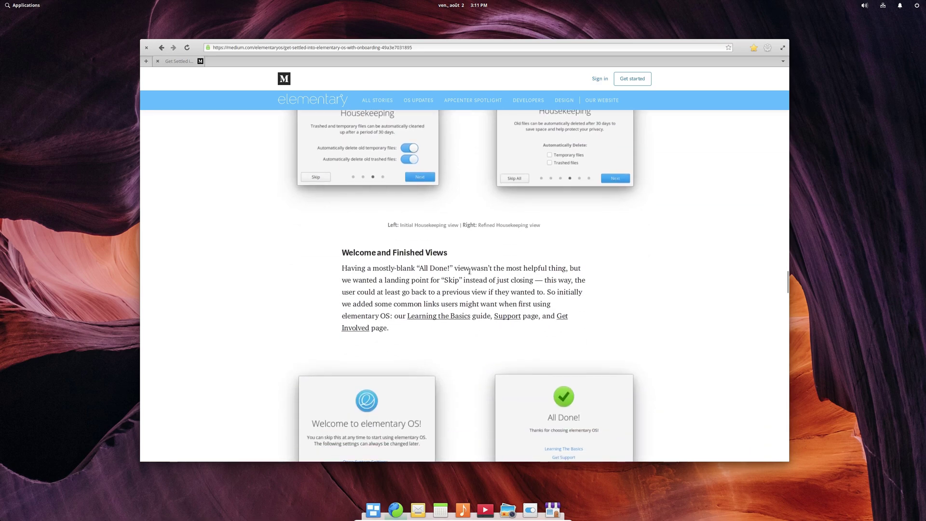
scroll(469, 273, down, 4)
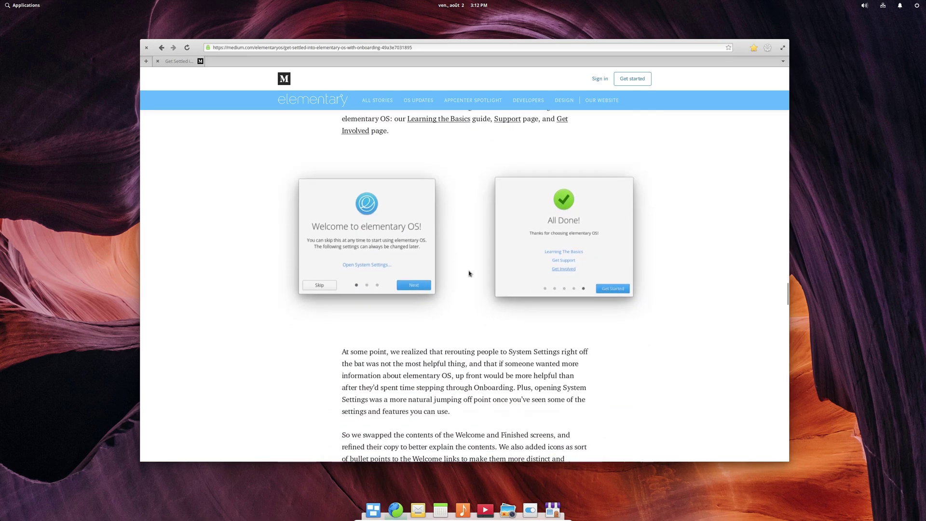
scroll(470, 273, down, 5)
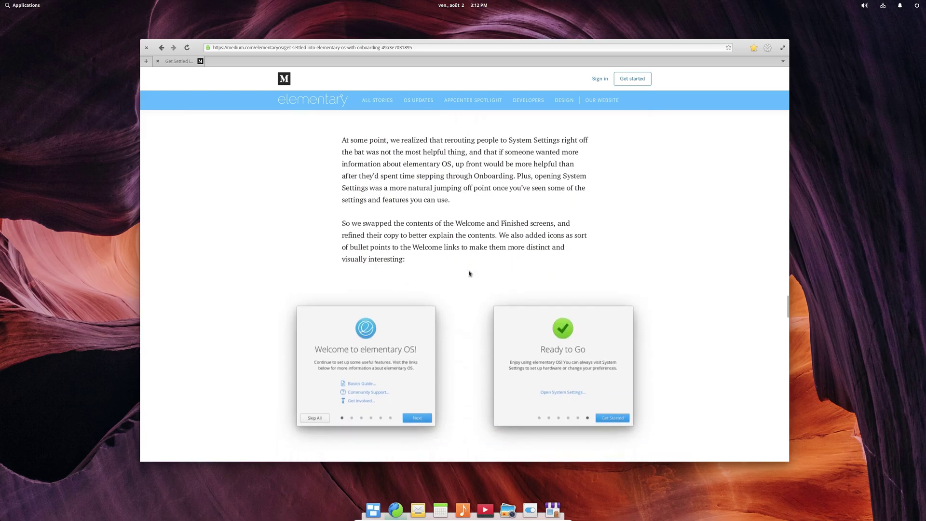
scroll(469, 274, down, 4)
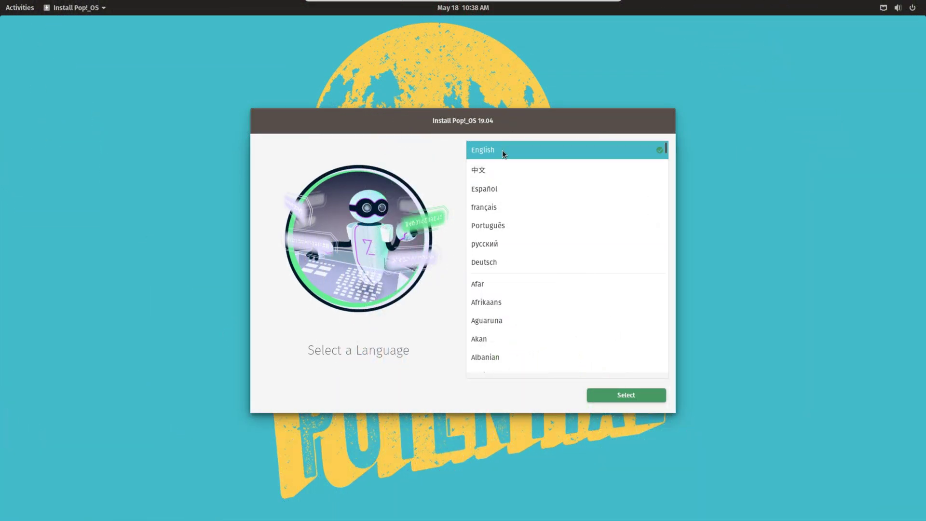
Confirm English as the Pop!_OS installation language
click(629, 398)
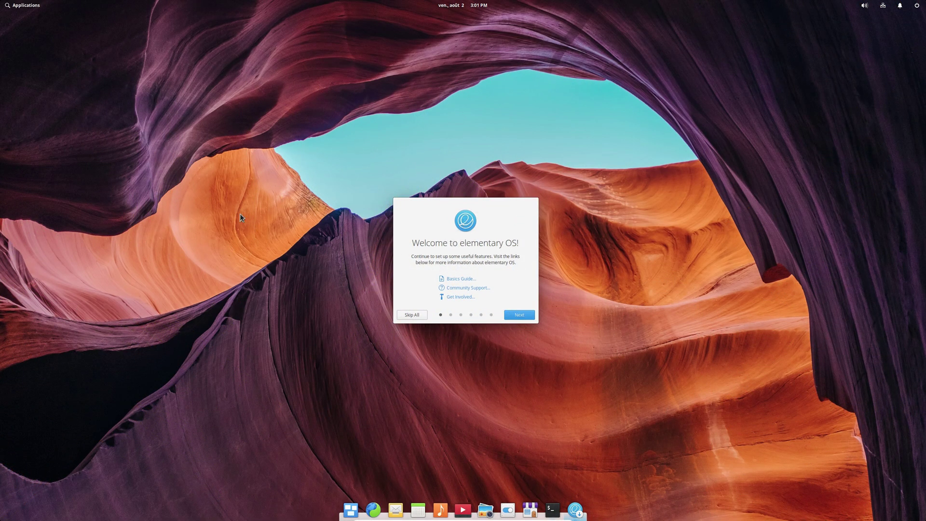
Open the Applications launcher from the top panel
click(27, 7)
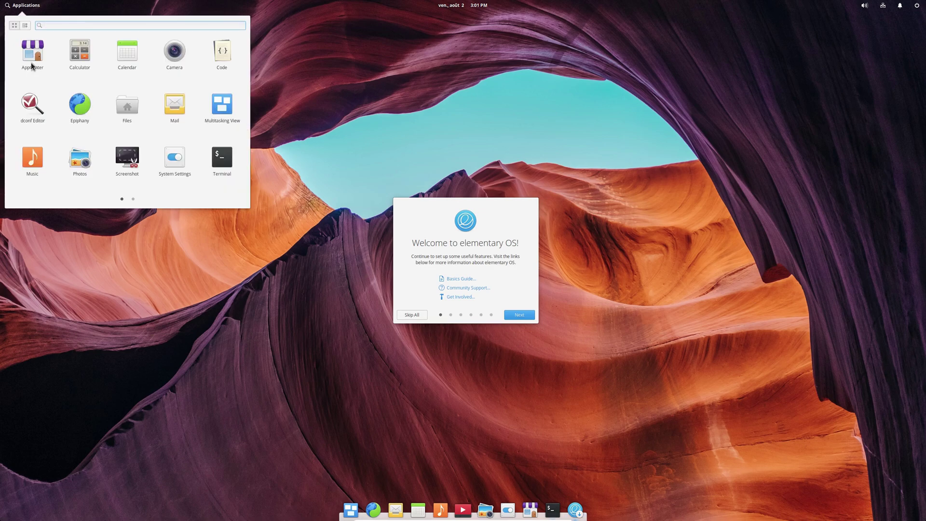